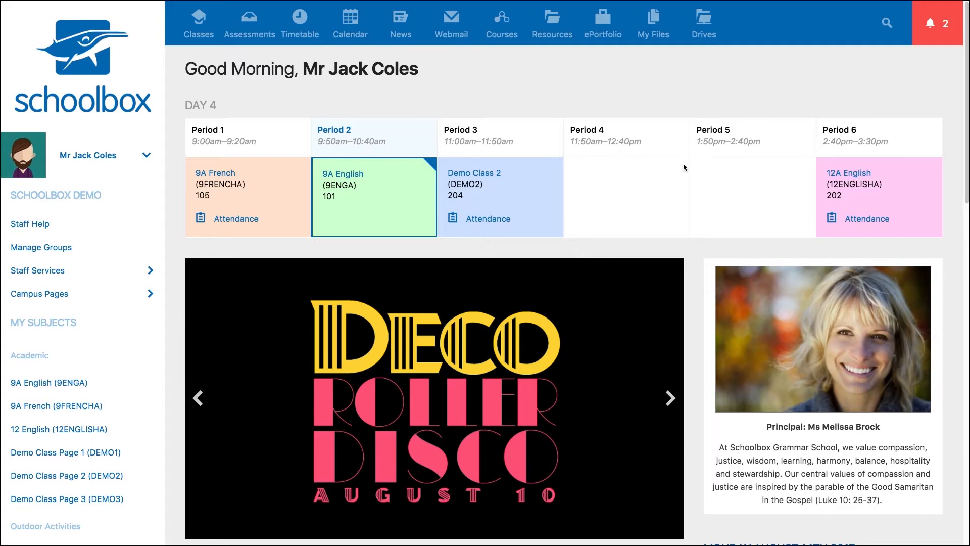
Check the notifications and the list of pending assessments
click(936, 23)
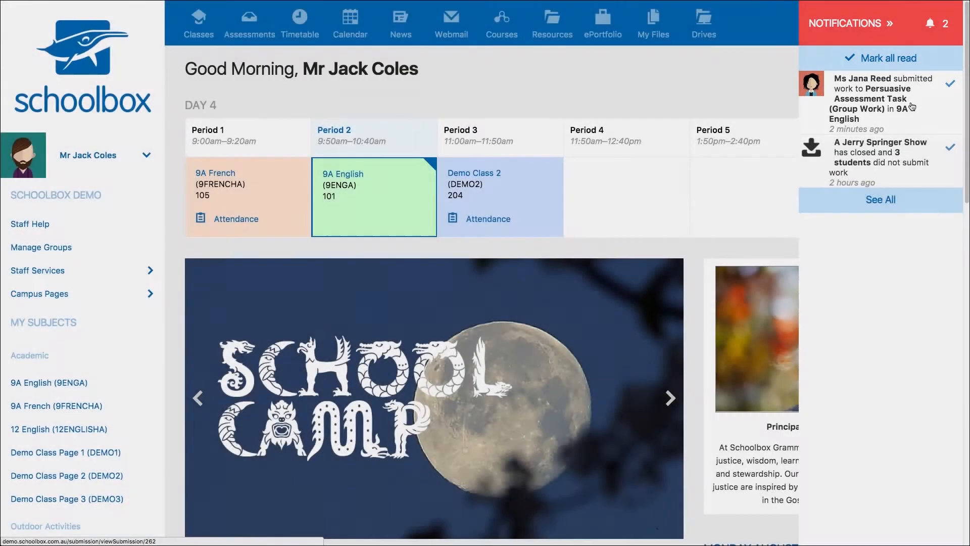
click(693, 71)
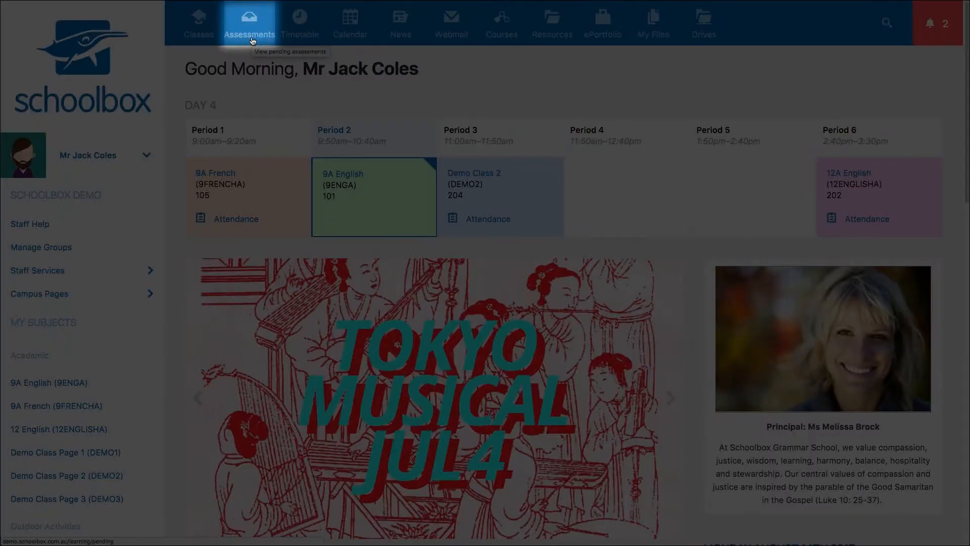
click(253, 40)
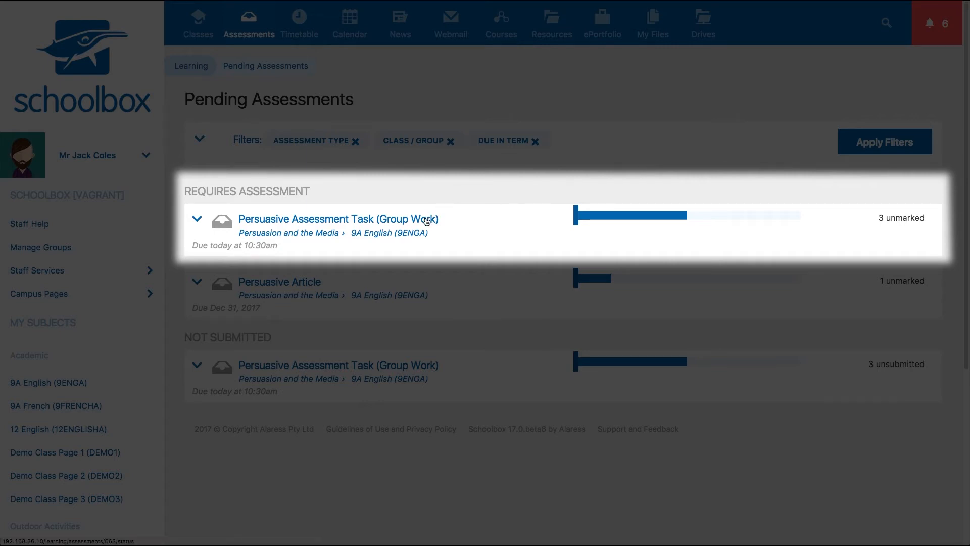
Open the status page of the Persuasive Assessment Task (Group Work) from the 9A English course outline
click(205, 29)
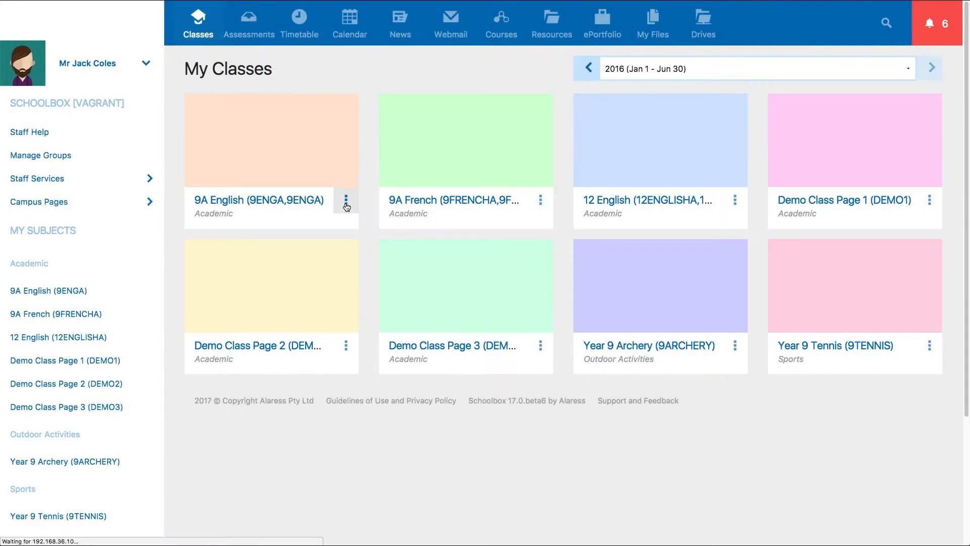
click(346, 202)
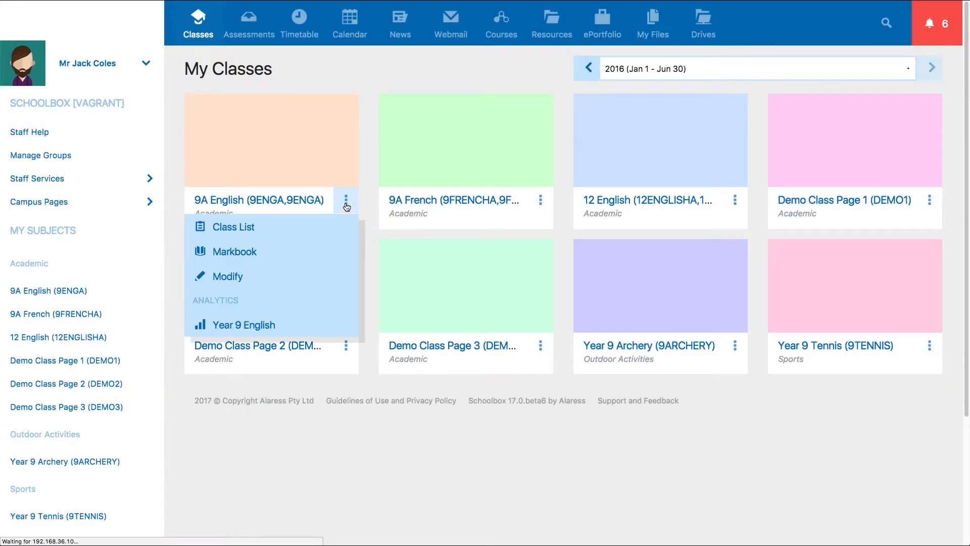
click(306, 252)
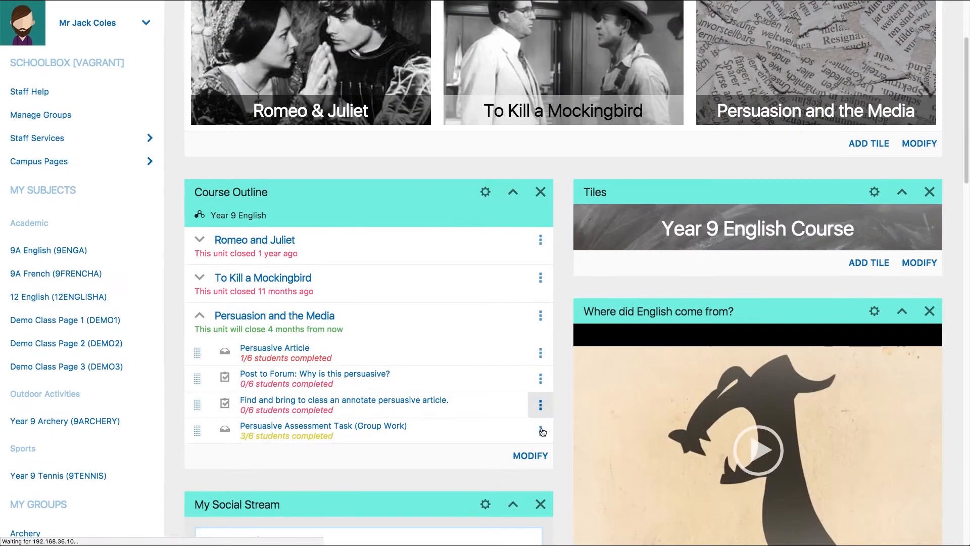
click(541, 431)
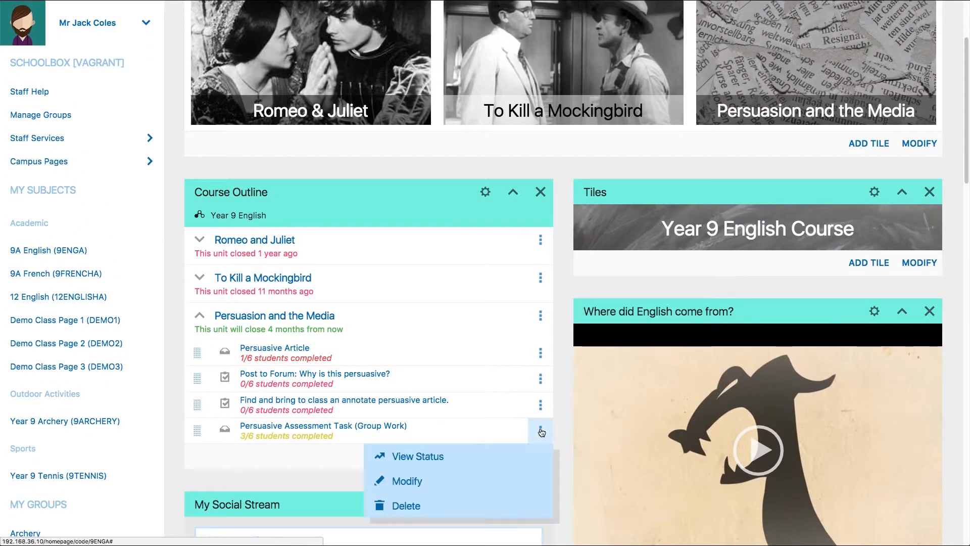
click(520, 456)
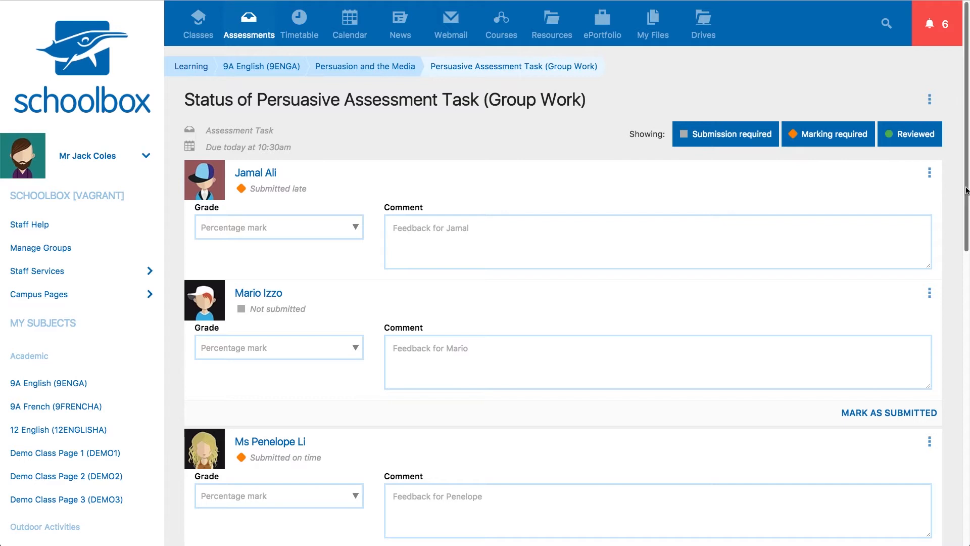
Grade the first student 80 and add the comment 'Well done' followed by the student's first name
drag(967, 191, 963, 243)
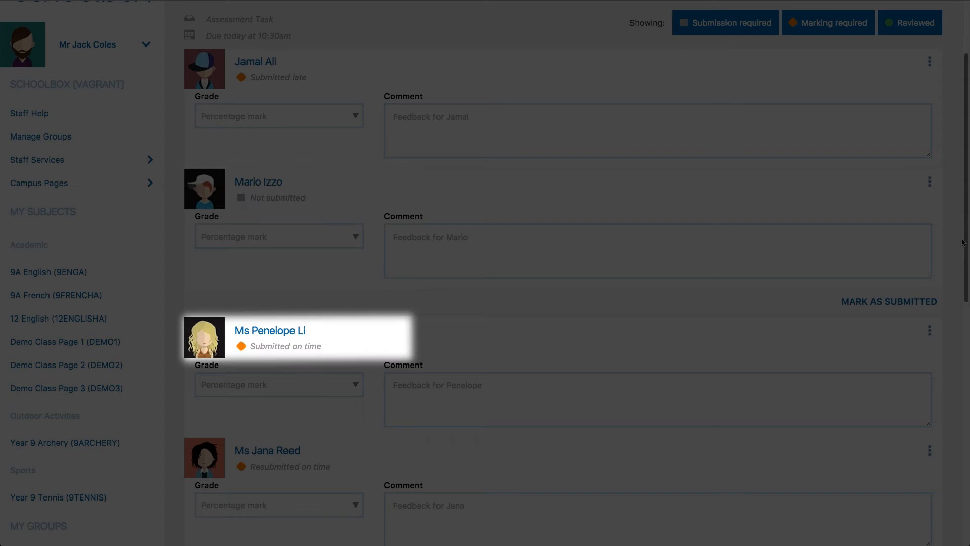
drag(963, 243, 968, 388)
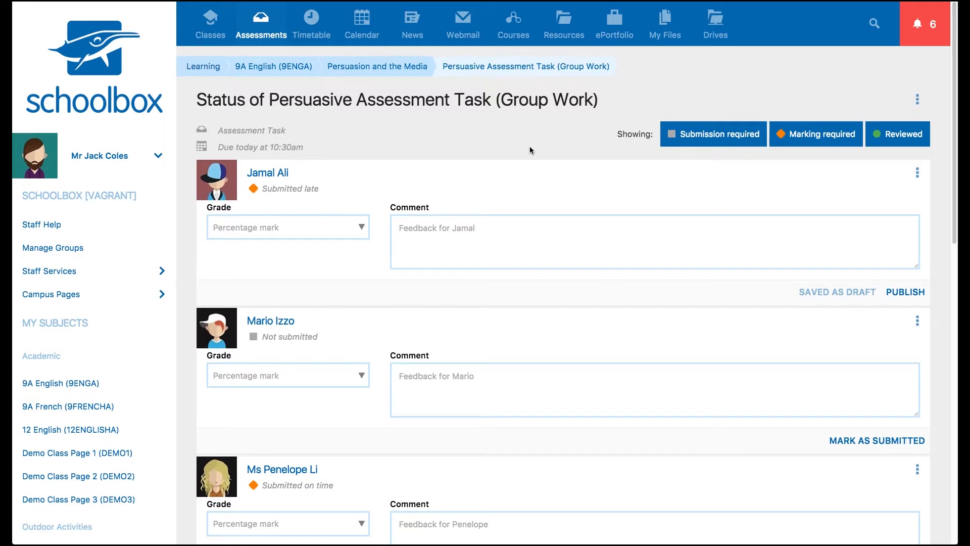
click(283, 224)
text(80)
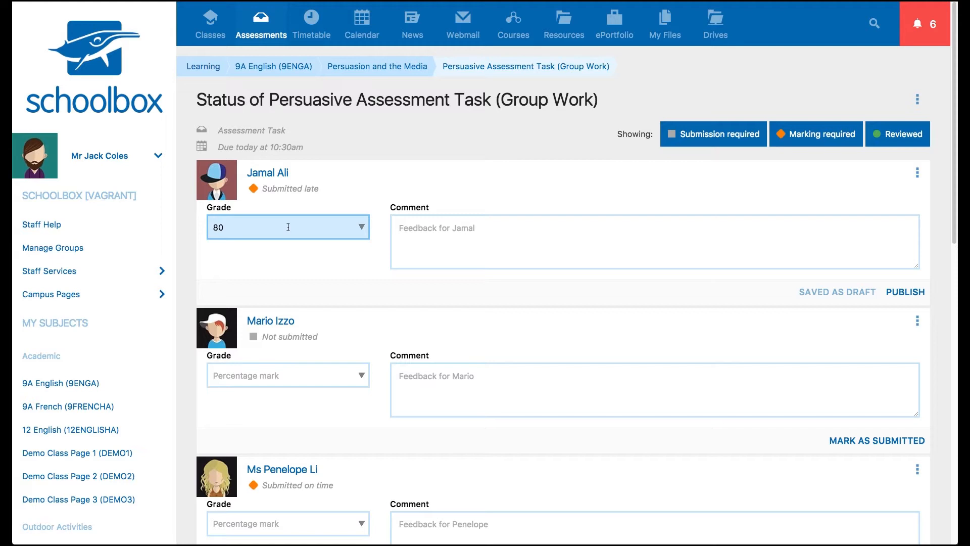
click(362, 227)
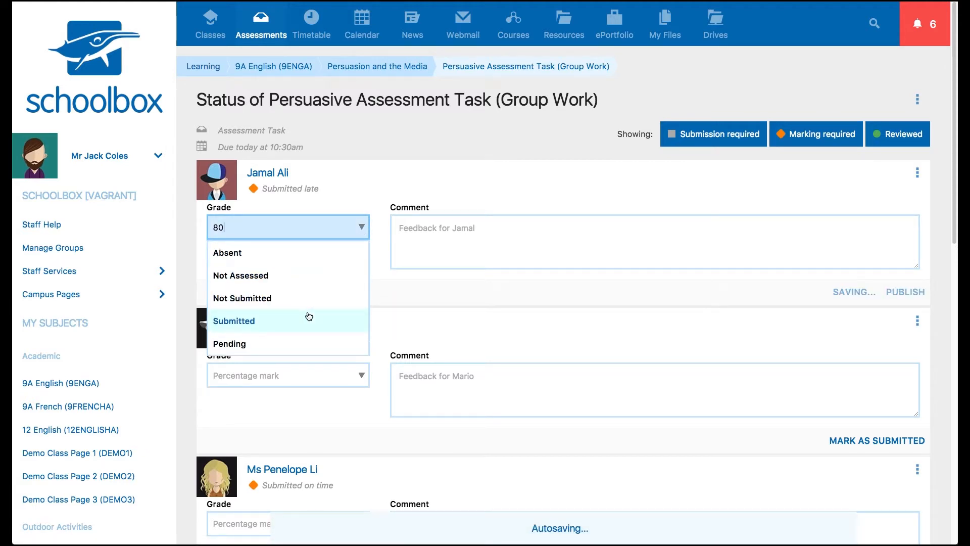
click(445, 247)
text(Well done Jamal!)
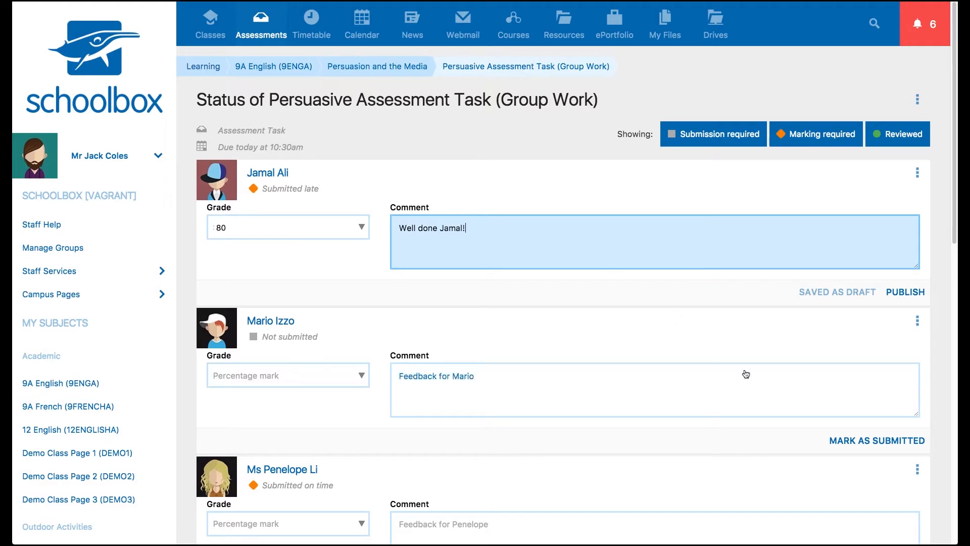
Mark the second student's work as submitted and acknowledge receipt of all remaining submissions
click(883, 447)
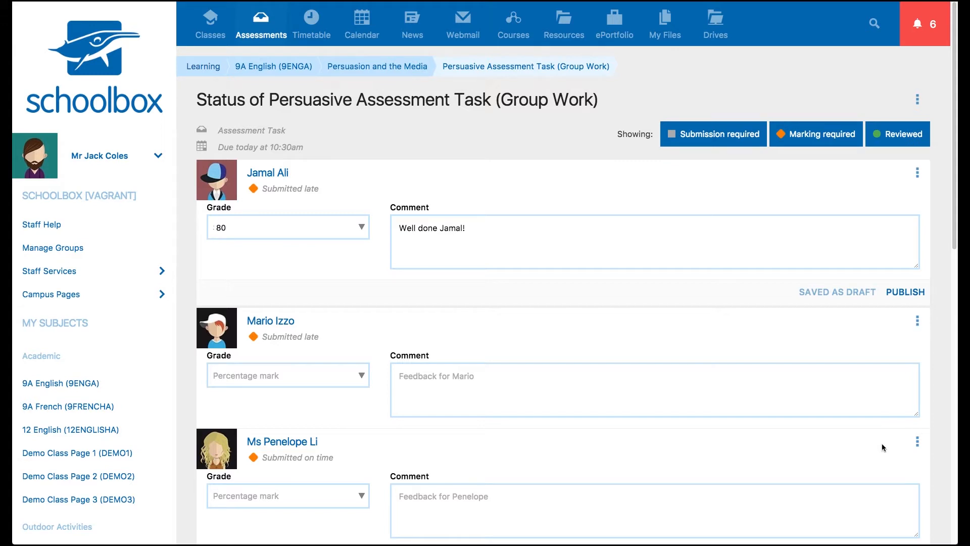
click(918, 99)
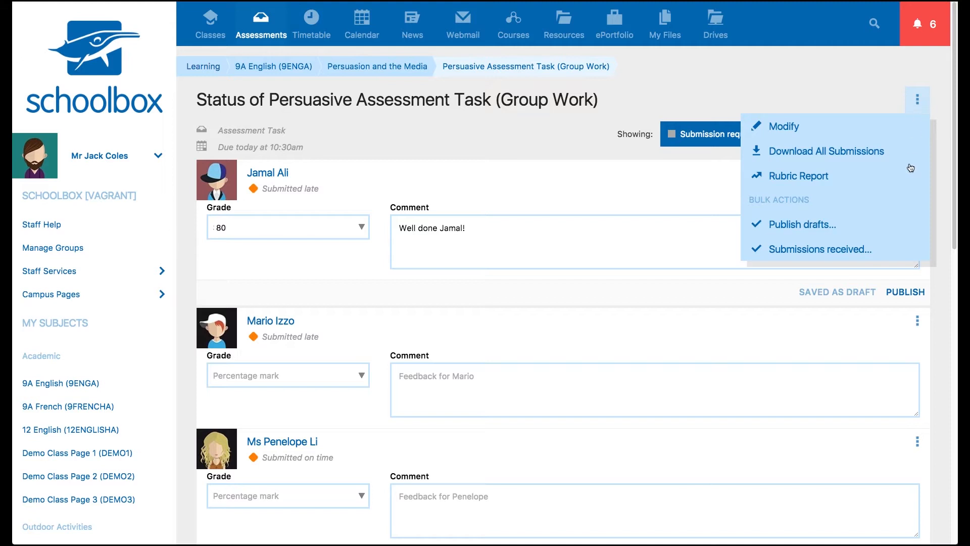
click(904, 251)
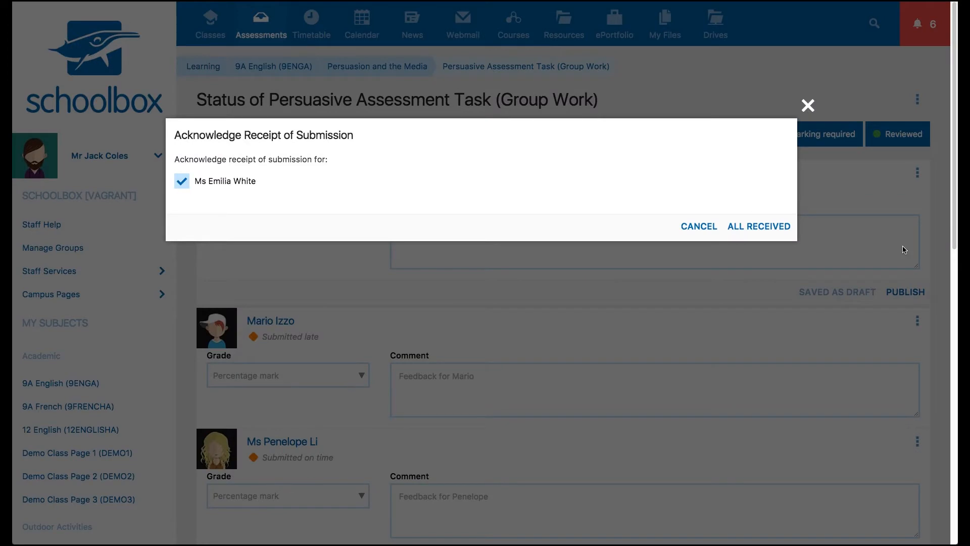
click(783, 235)
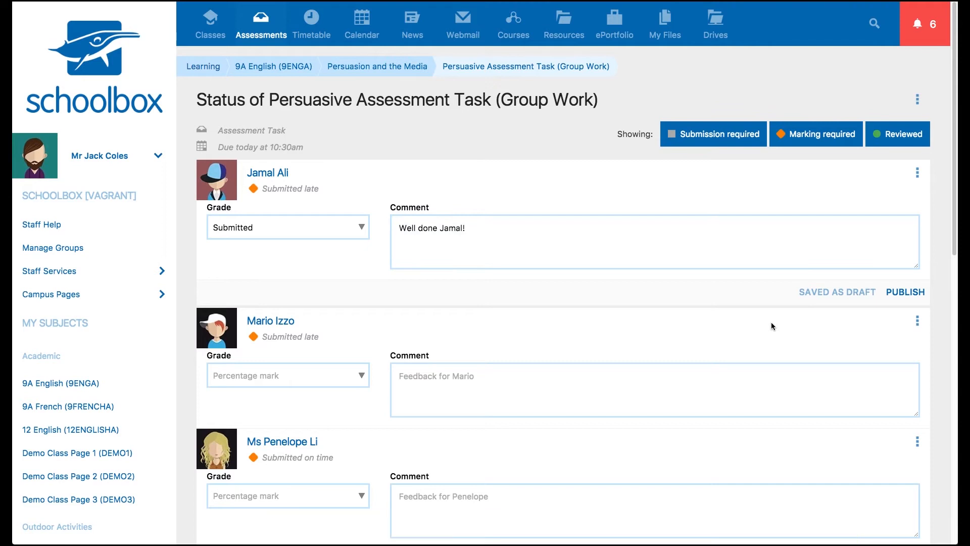
Open the fourth student's submission in the inline grader and review its list of submission versions
scroll(771, 323, down, 3)
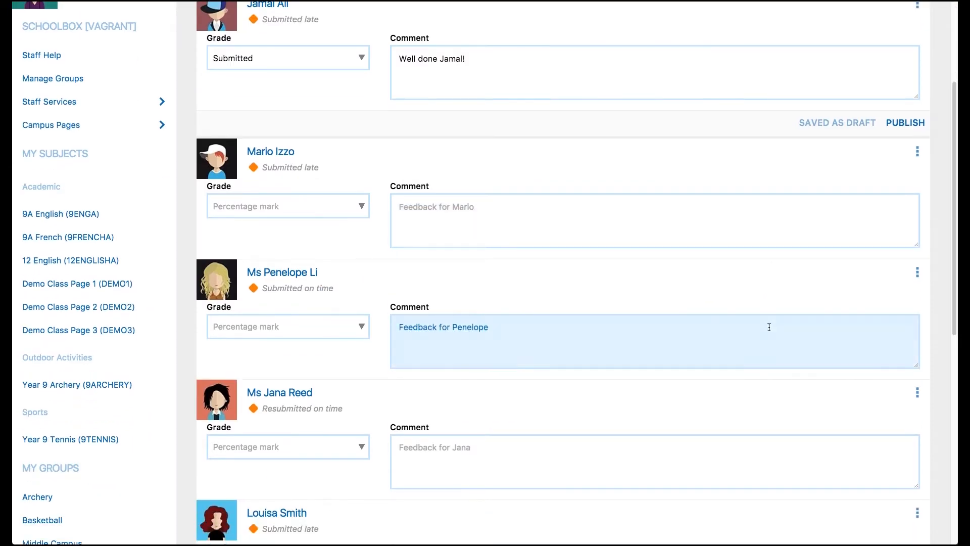
click(918, 394)
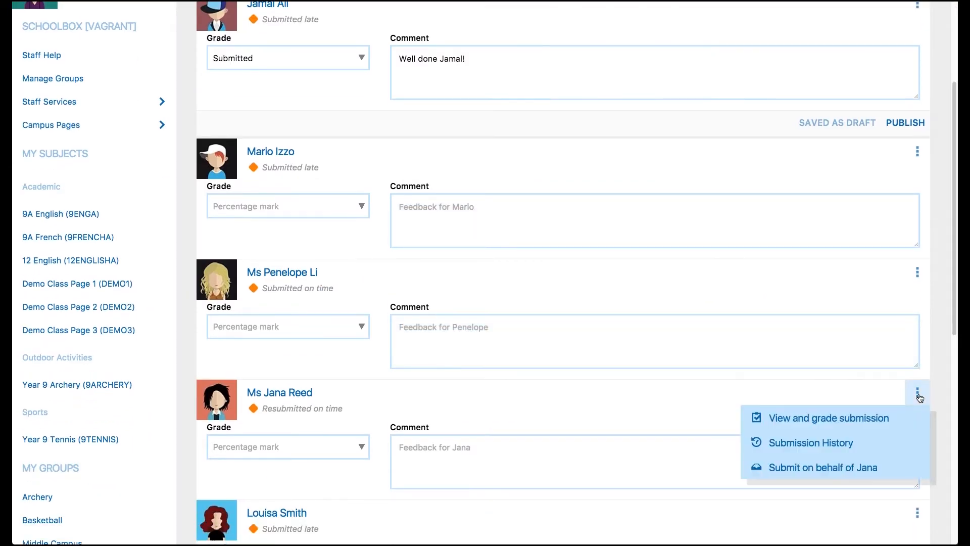
click(886, 417)
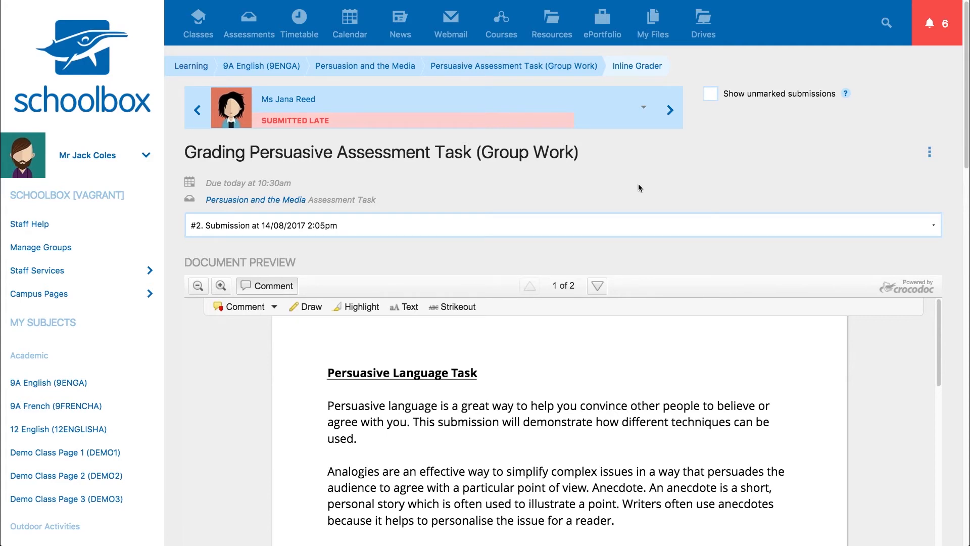
click(646, 220)
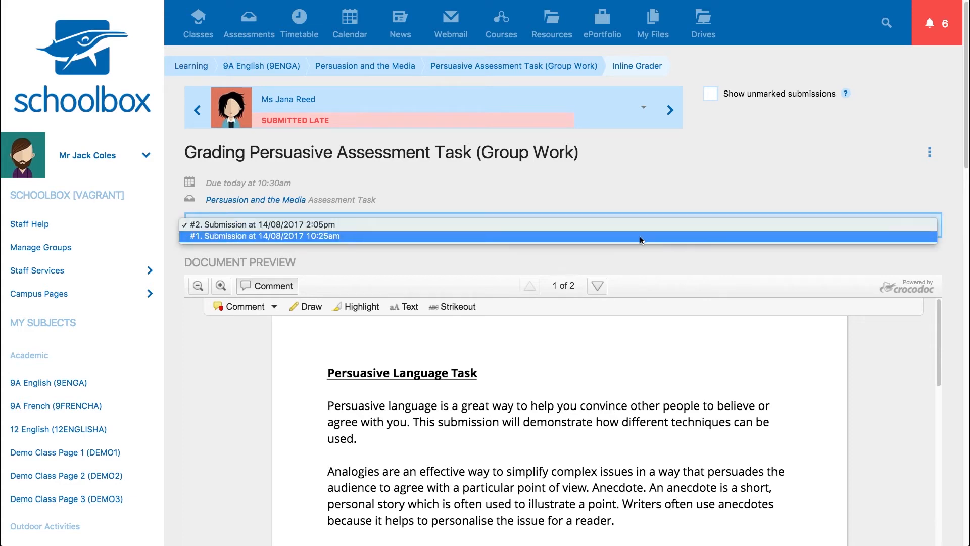
click(642, 225)
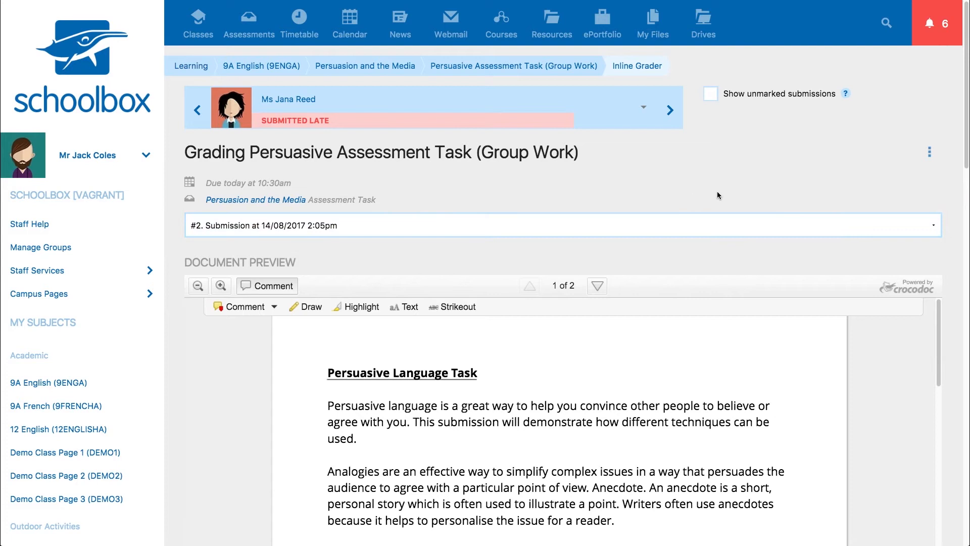
Add the comment 'Well done.' at the start of the document's first paragraph
drag(963, 161, 954, 233)
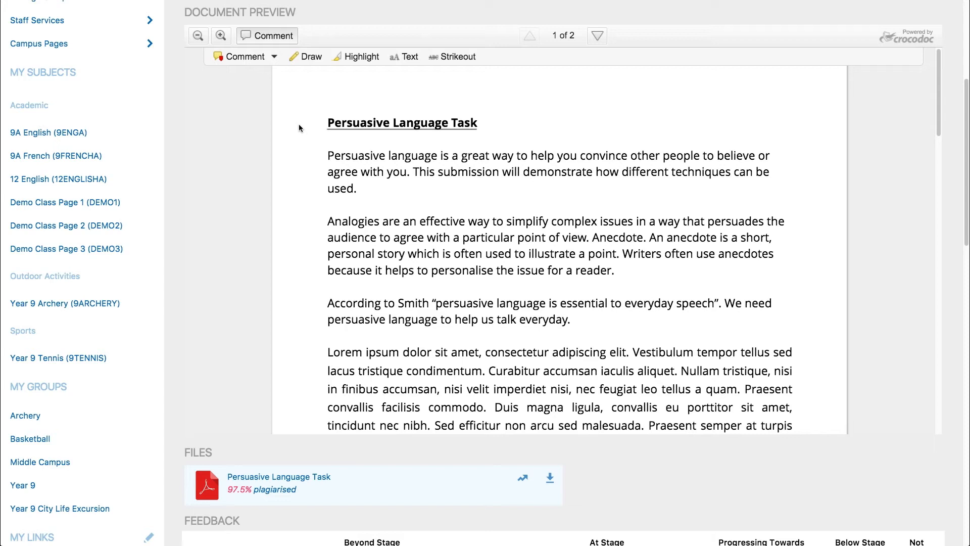
click(243, 56)
click(362, 146)
text(Well done.)
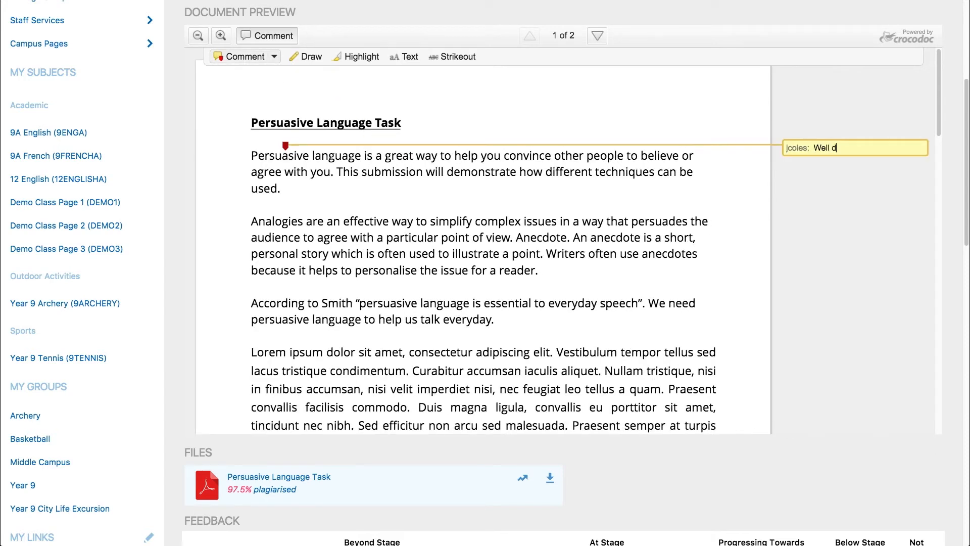
Draw a tick under the first paragraph and highlight 'a gre' in the first sentence
click(307, 57)
mouse_move(476, 187)
mouse_down()
mouse_move(483, 196)
mouse_move(513, 165)
mouse_up()
click(360, 57)
drag(376, 156, 403, 155)
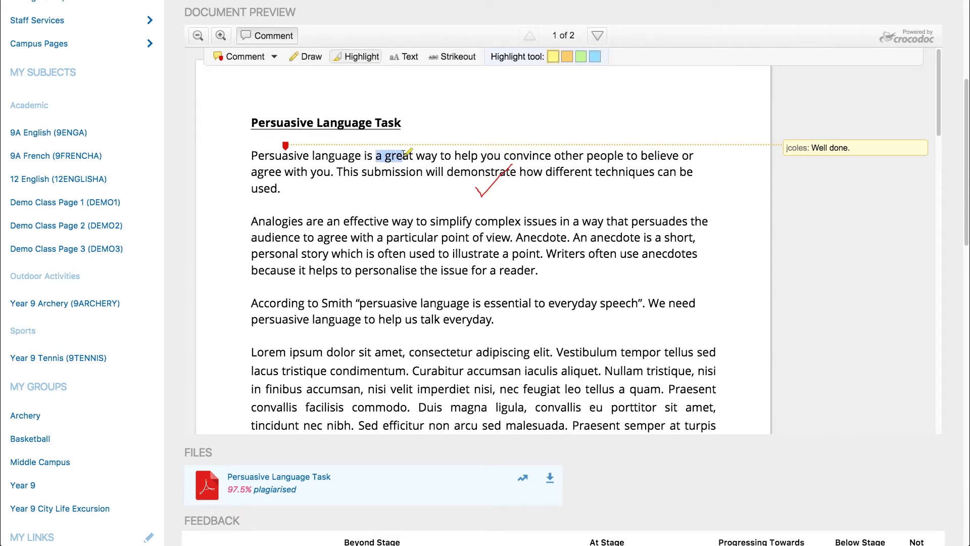
Place a text annotation above the title and strike through a word near the end of the first line
click(404, 57)
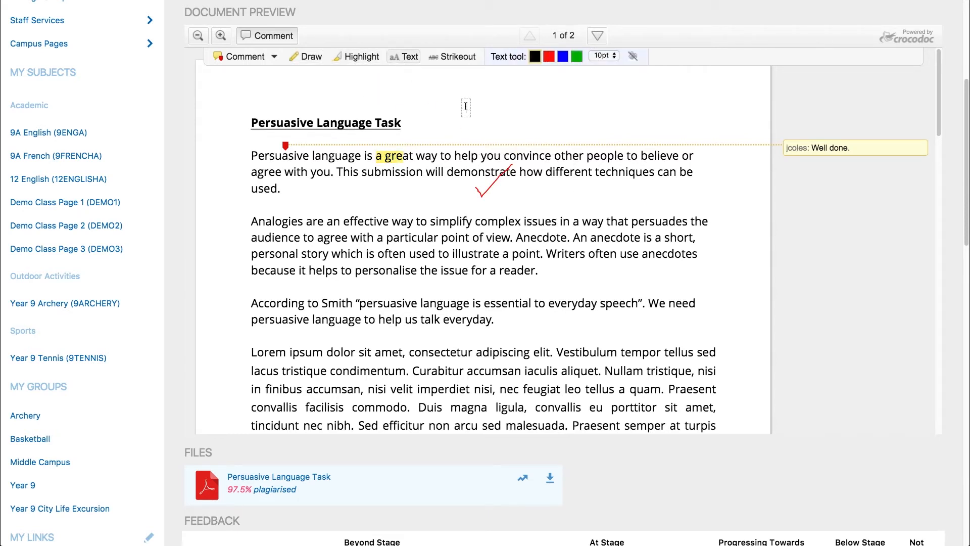
click(466, 106)
click(457, 57)
drag(554, 157, 583, 156)
Open the plagiarism report for the submitted file and examine its matched sources and download options
scroll(959, 266, down, 5)
scroll(958, 266, down, 5)
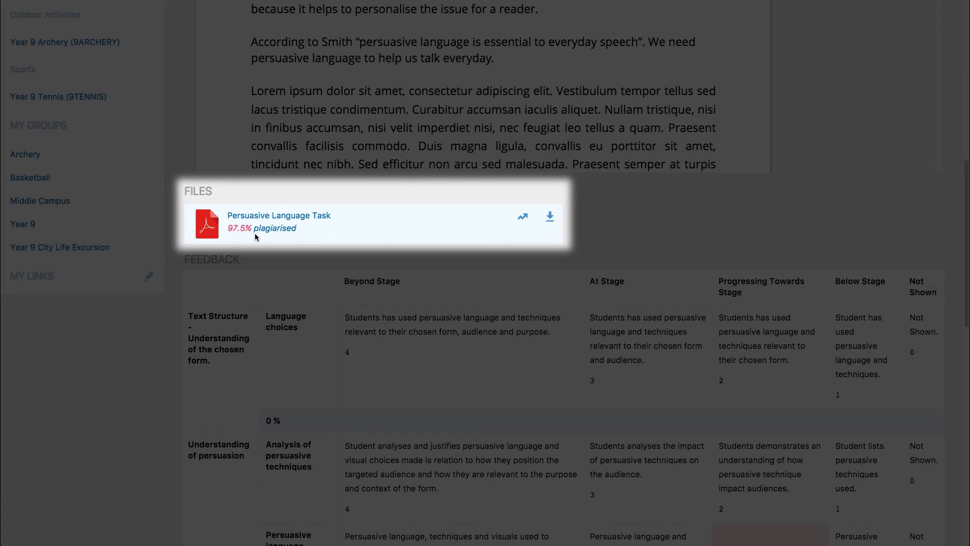
click(240, 231)
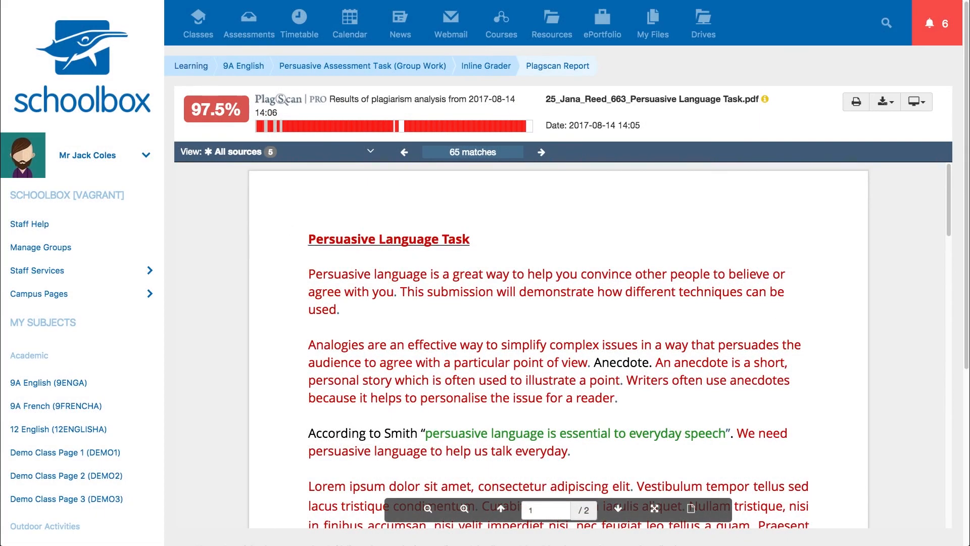
scroll(952, 168, down, 2)
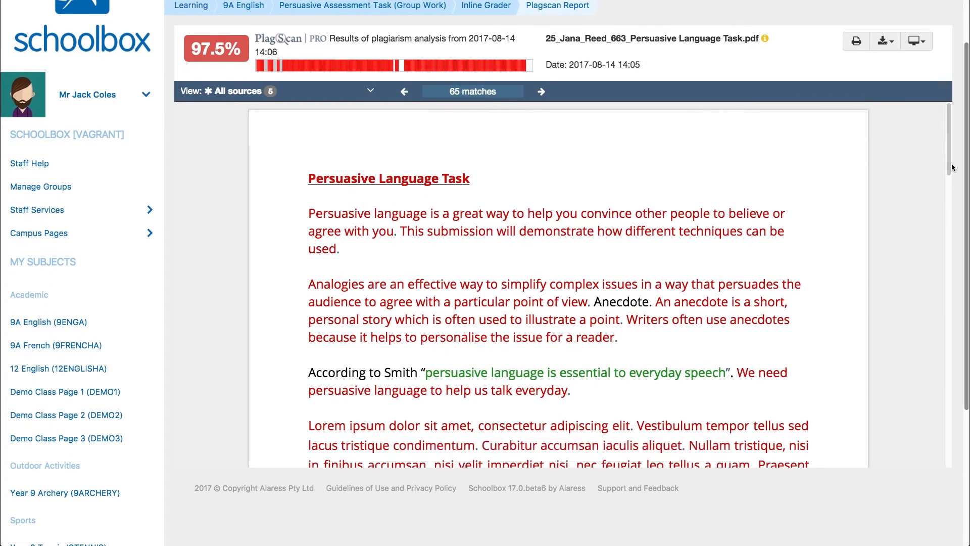
drag(949, 168, 964, 103)
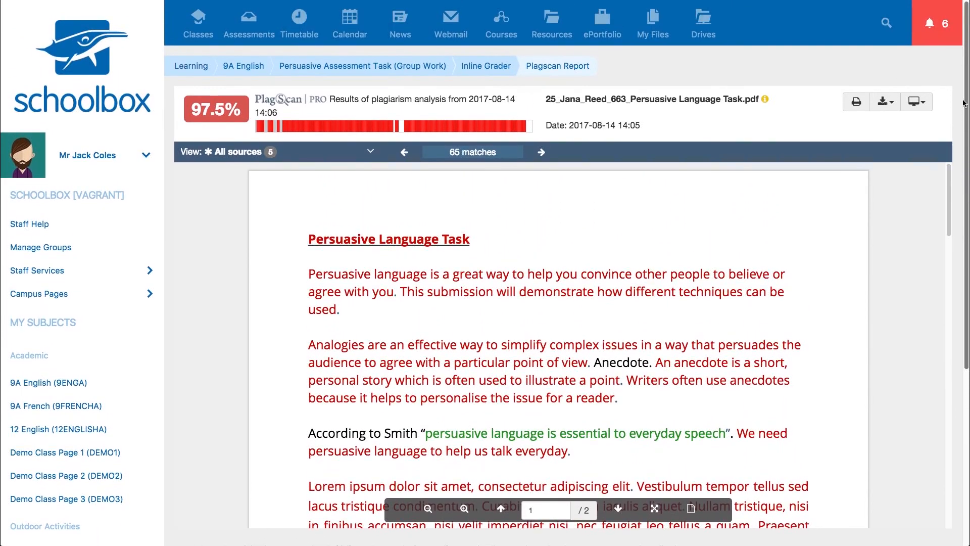
click(220, 153)
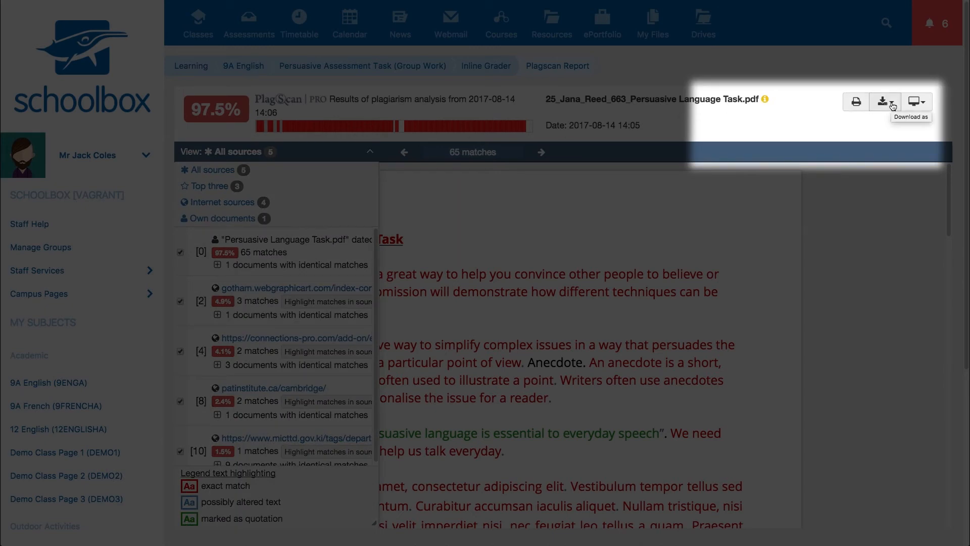
click(894, 106)
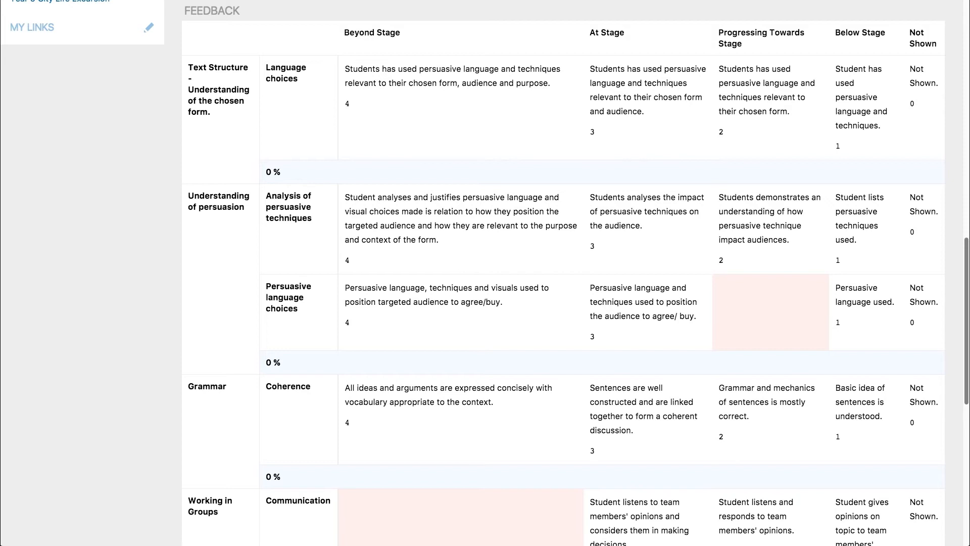
Select Beyond Stage for Language choices, At Stage for Analysis of persuasive techniques, and Beyond Stage for Persuasive language choices in the rubric
click(500, 101)
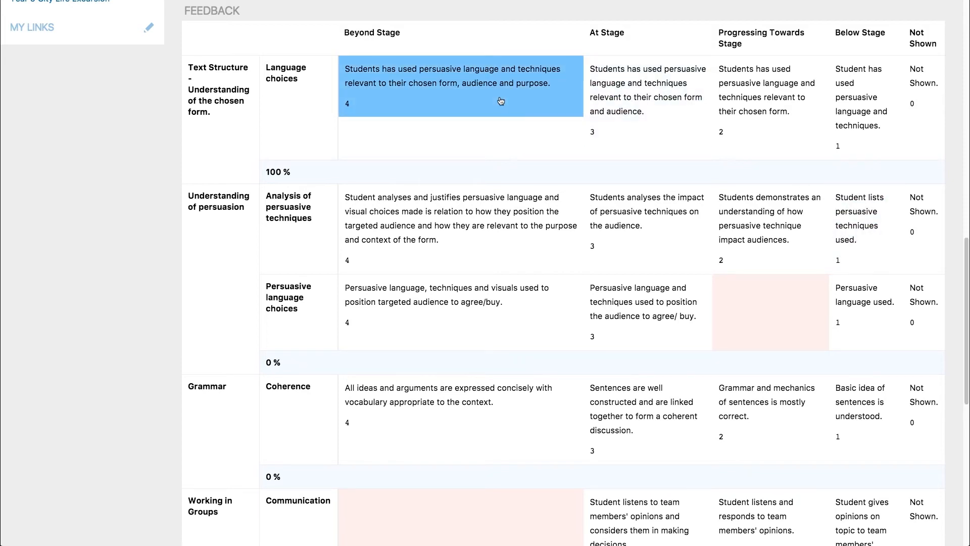
click(613, 214)
click(492, 307)
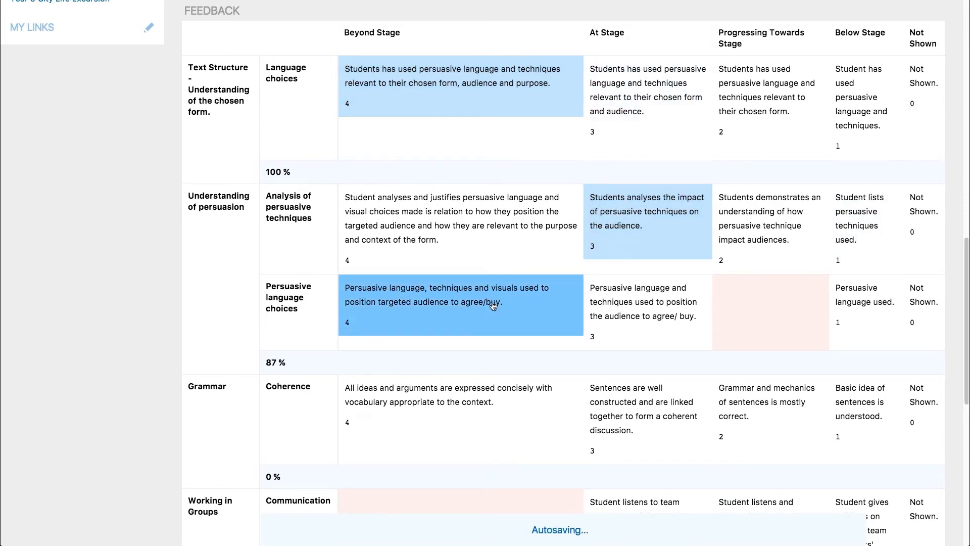
Select Below Stage for Coherence and Progressing Towards Stage for Participation in the rubric
scroll(492, 307, down, 3)
click(865, 298)
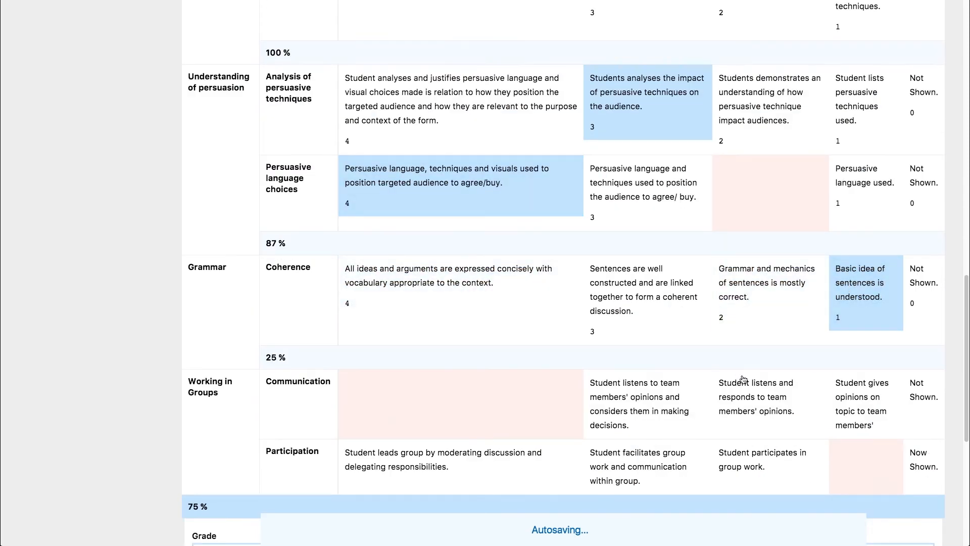
click(744, 458)
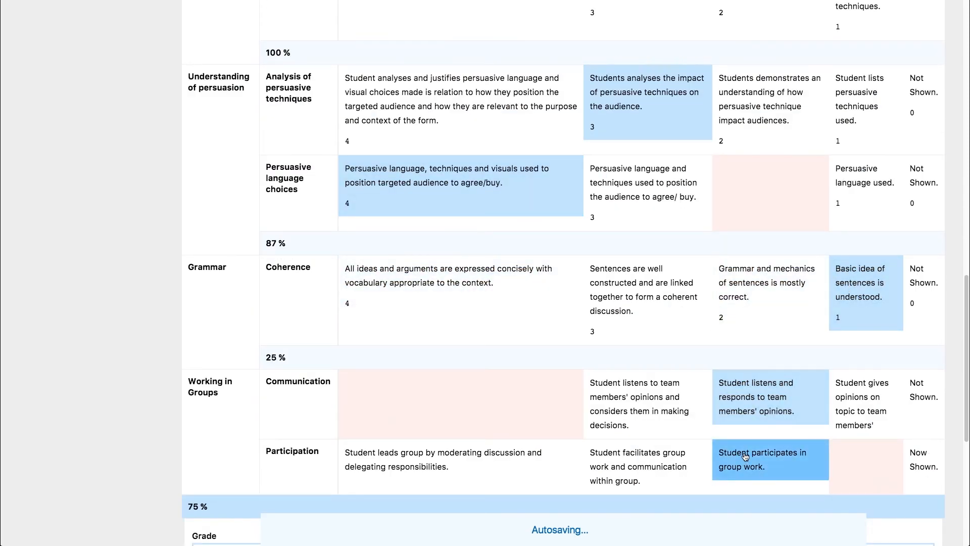
Assign the grade from the rubric, giving 75 %
scroll(744, 455, down, 3)
scroll(744, 450, down, 2)
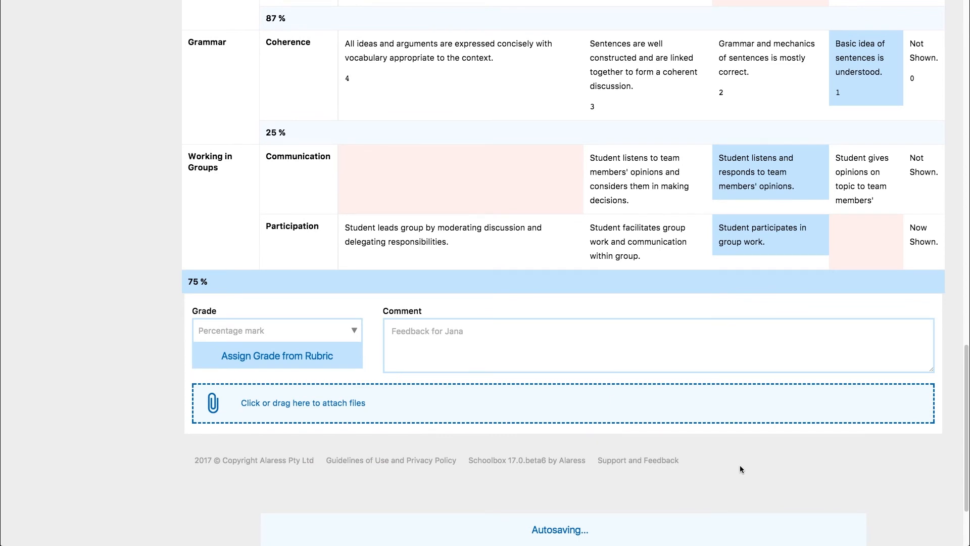
click(277, 356)
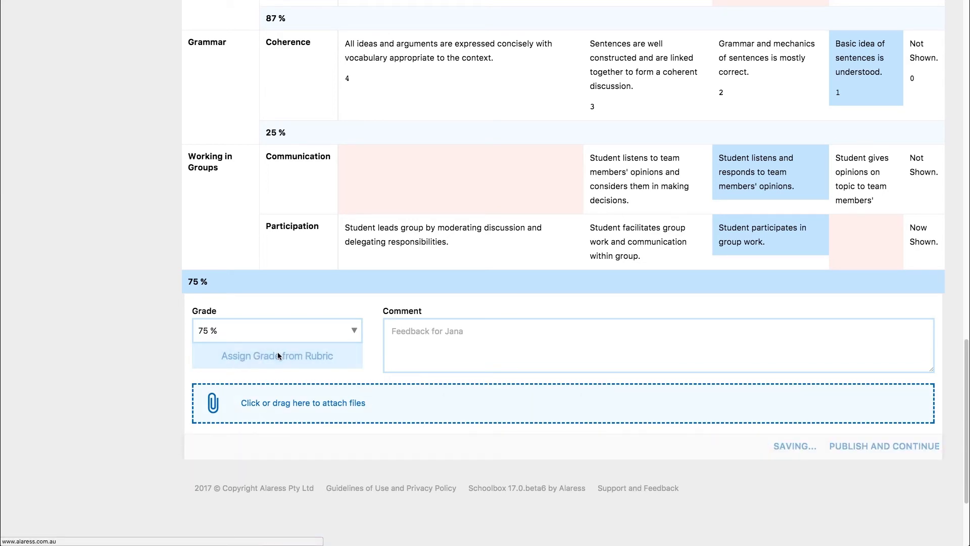
click(353, 334)
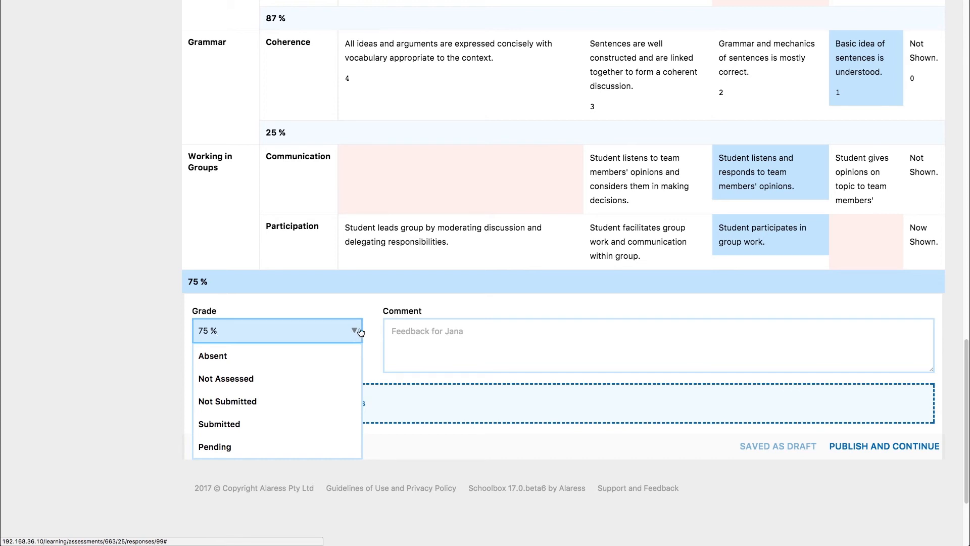
click(369, 329)
click(427, 333)
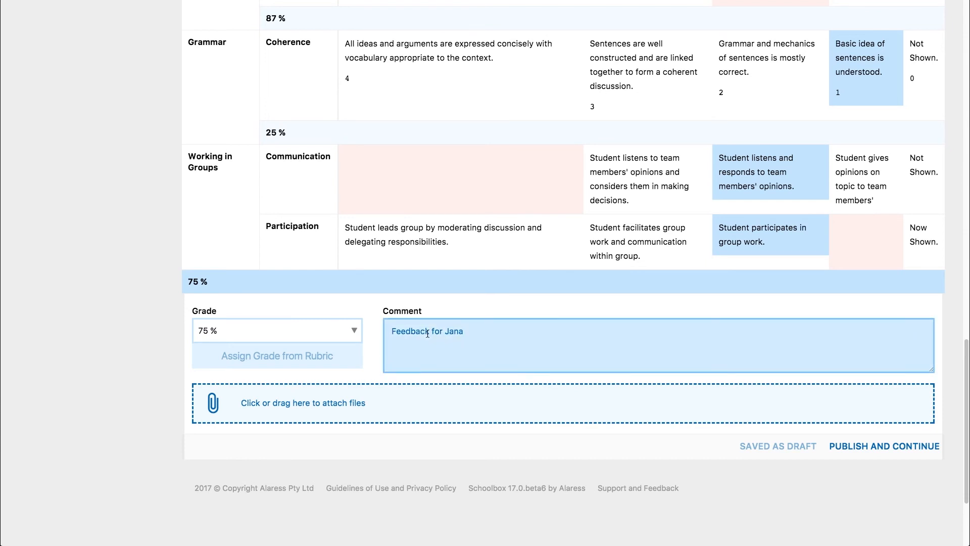
text(Great work Jana!)
key(Tab)
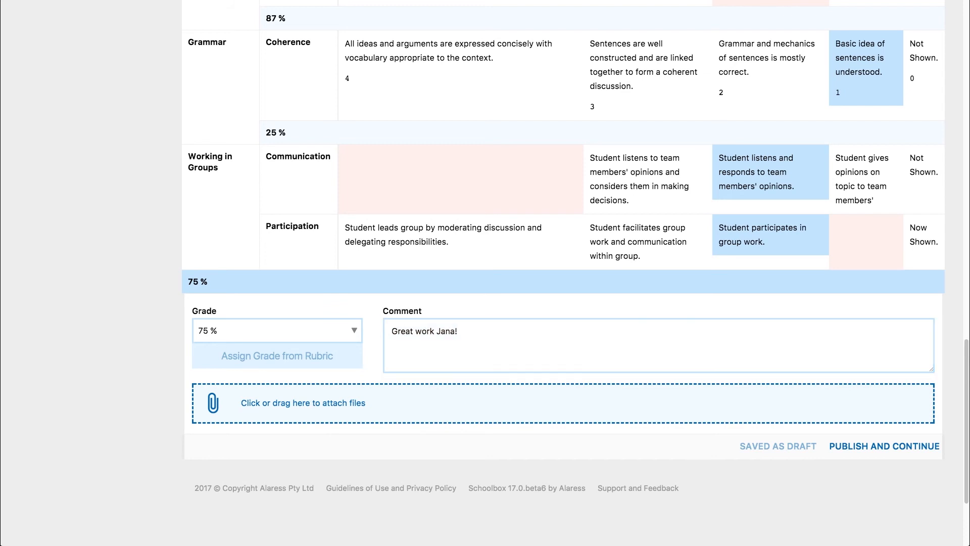
drag(576, 307, 556, 397)
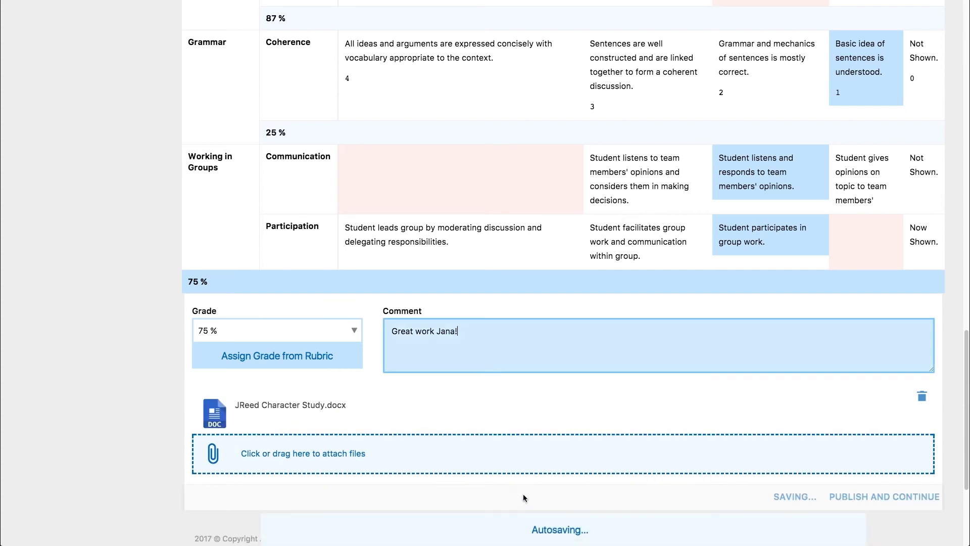
Open the file picker to examine its attachment sources, including the recording option, and close it without adding anything
click(393, 459)
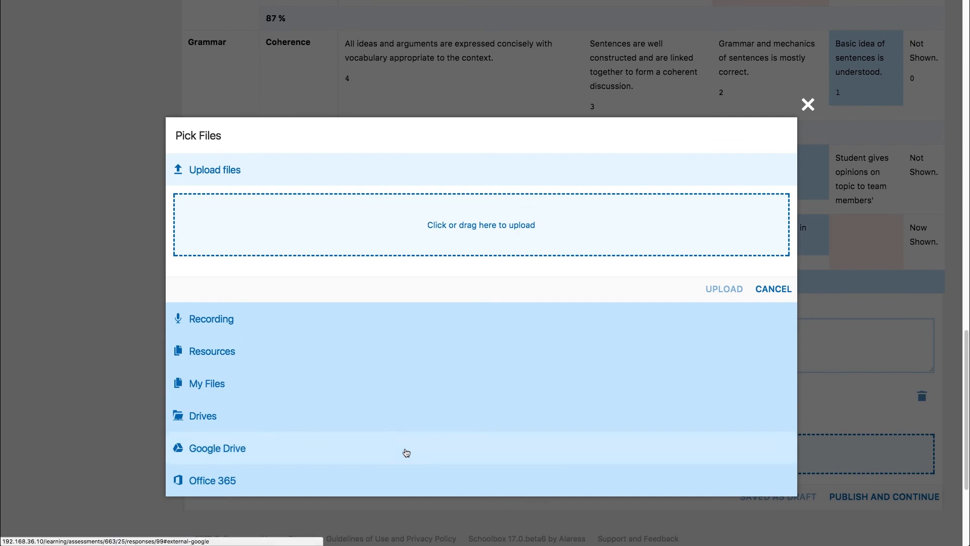
click(251, 326)
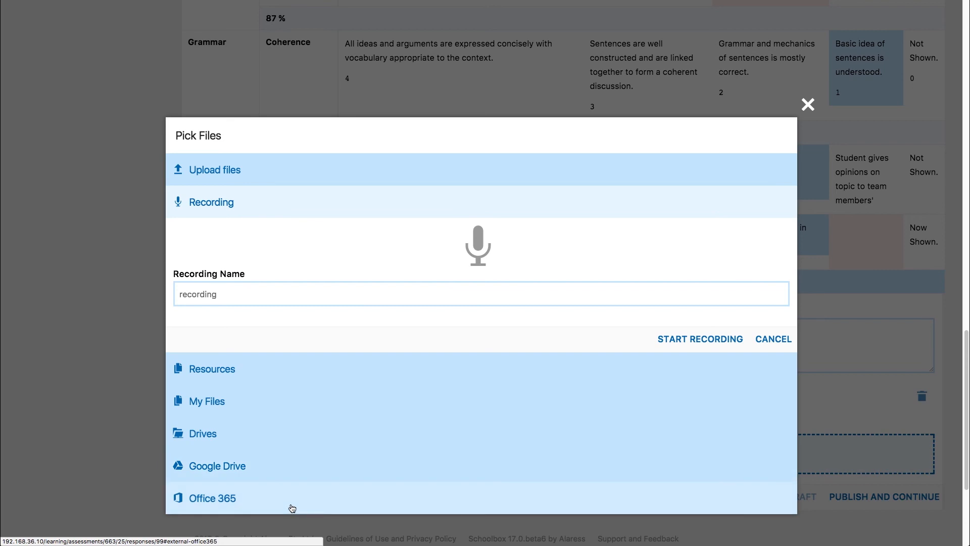
click(808, 104)
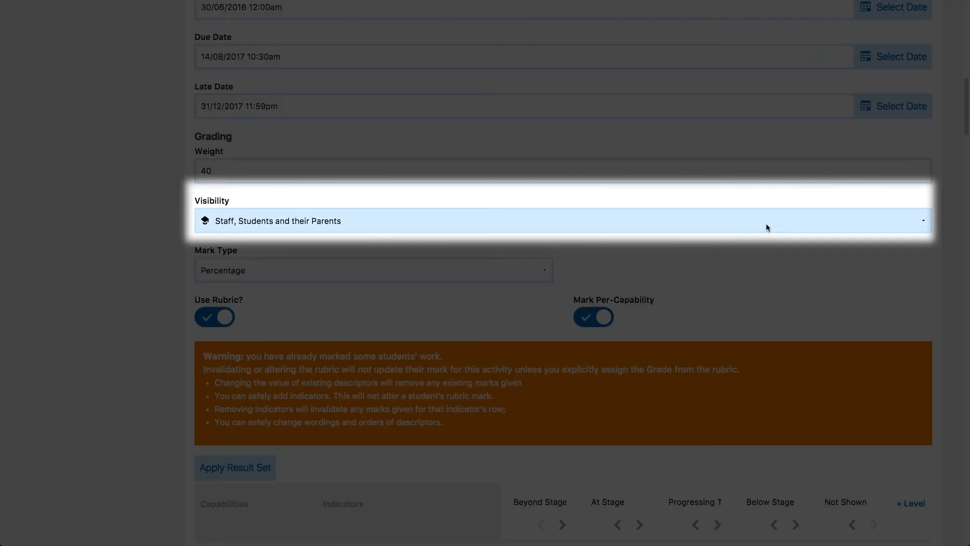
Publish the feedback and continue, then open the Publish drafts bulk action for the assessment task
click(766, 227)
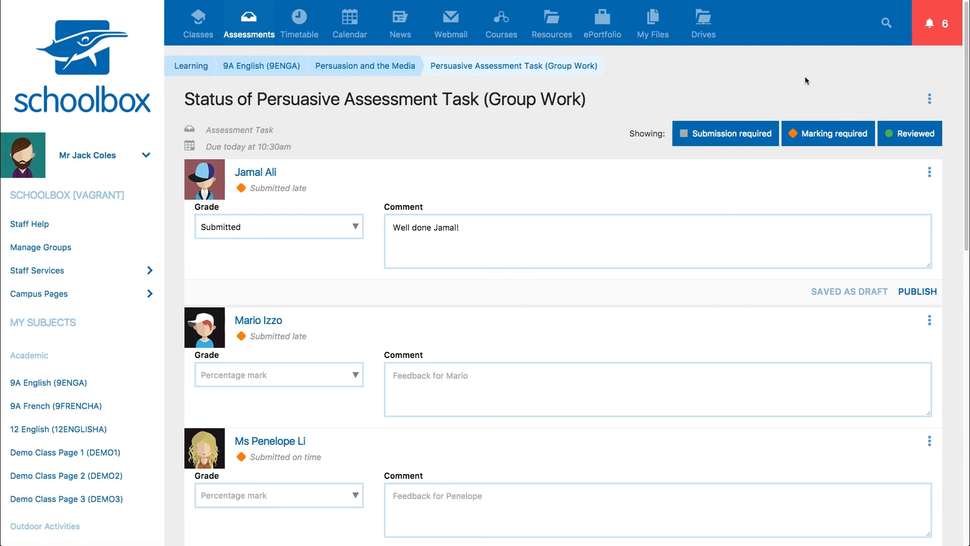
click(929, 99)
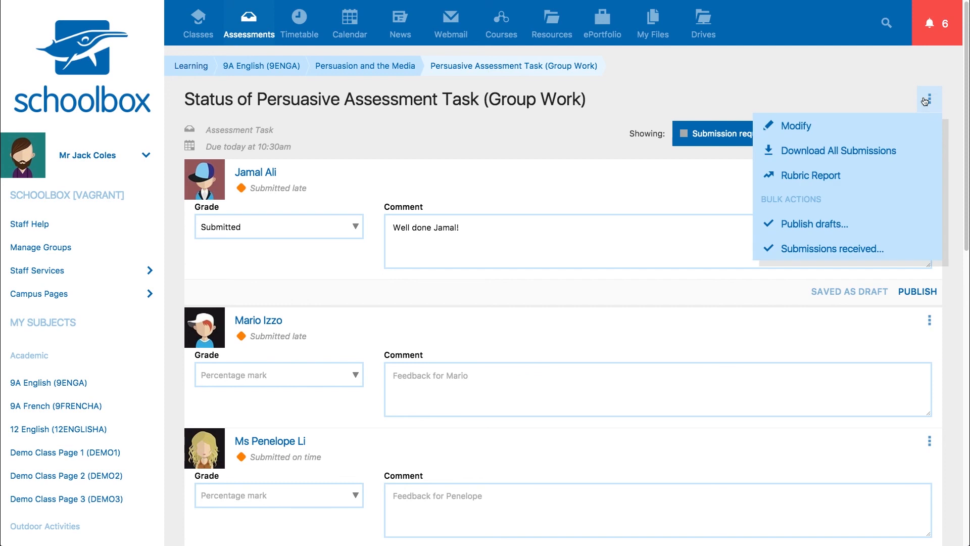
click(853, 228)
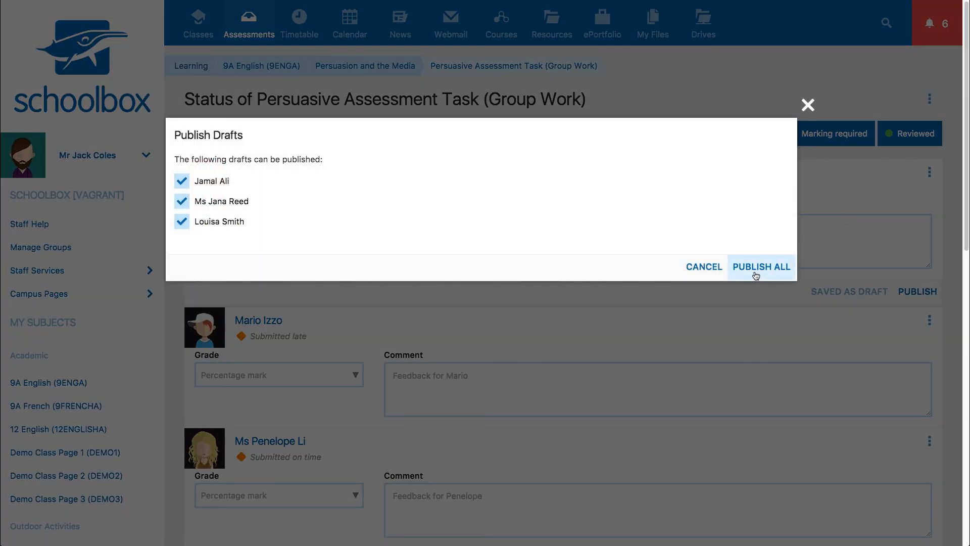